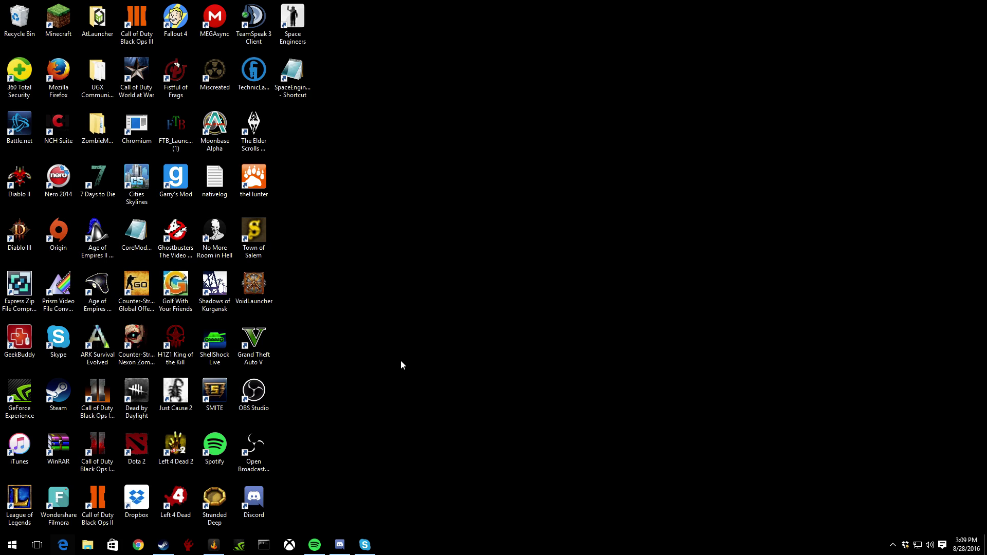
Put the Space Engineers shortcut back in the top row, launch the game, and dismiss the DirectX 11 error
{"action": "left_click_drag", "start_coordinate": [292, 20], "coordinate": [446, 261]}
{"action": "left_click_drag", "start_coordinate": [253, 288], "coordinate": [322, 21]}
{"action": "left_click_drag", "start_coordinate": [253, 496], "coordinate": [307, 37]}
{"action": "left_click", "coordinate": [386, 178]}
{"action": "double_click", "coordinate": [306, 21]}
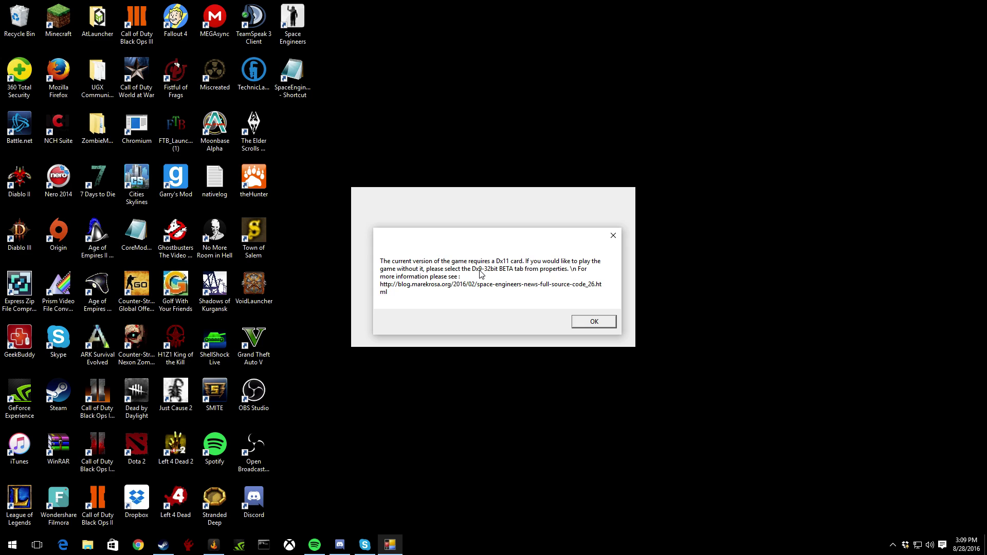
{"action": "left_click", "coordinate": [596, 322]}
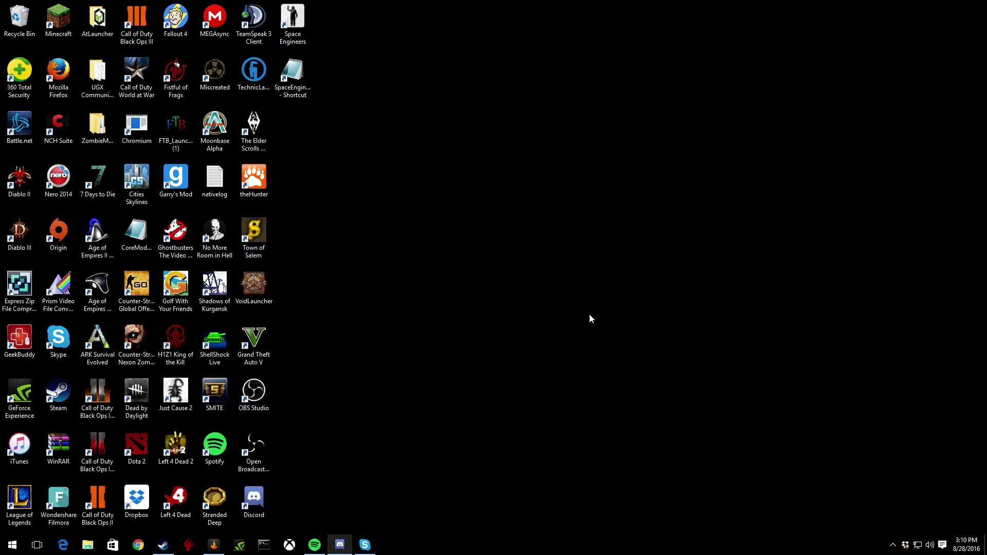
Reopen the Steam forum thread about DirectX 11 and read past the DirectX 12 question
{"action": "left_click", "coordinate": [163, 545]}
{"action": "scroll", "coordinate": [412, 309], "scroll_direction": "up", "scroll_amount": 4}
{"action": "scroll", "coordinate": [412, 309], "scroll_direction": "down", "scroll_amount": 1}
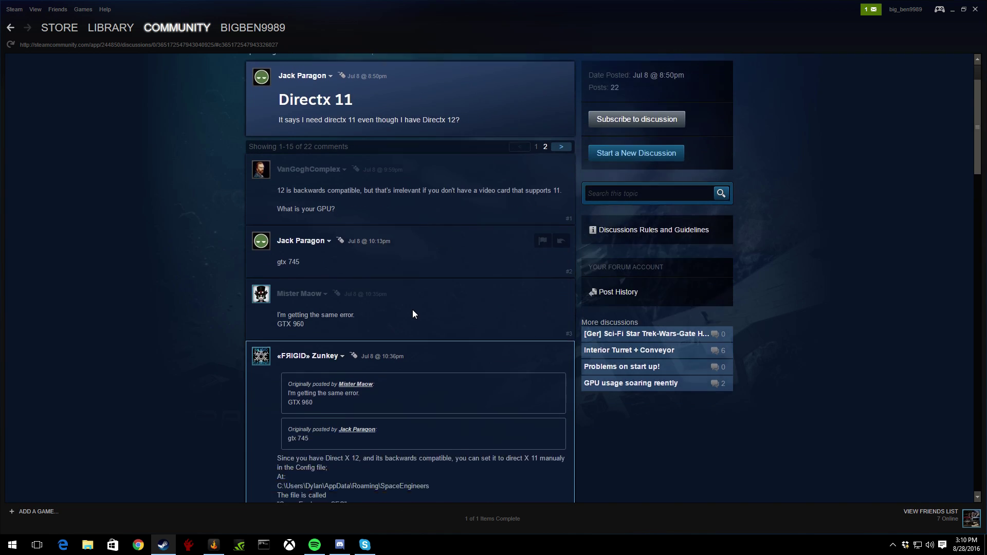
{"action": "scroll", "coordinate": [412, 309], "scroll_direction": "up", "scroll_amount": 1}
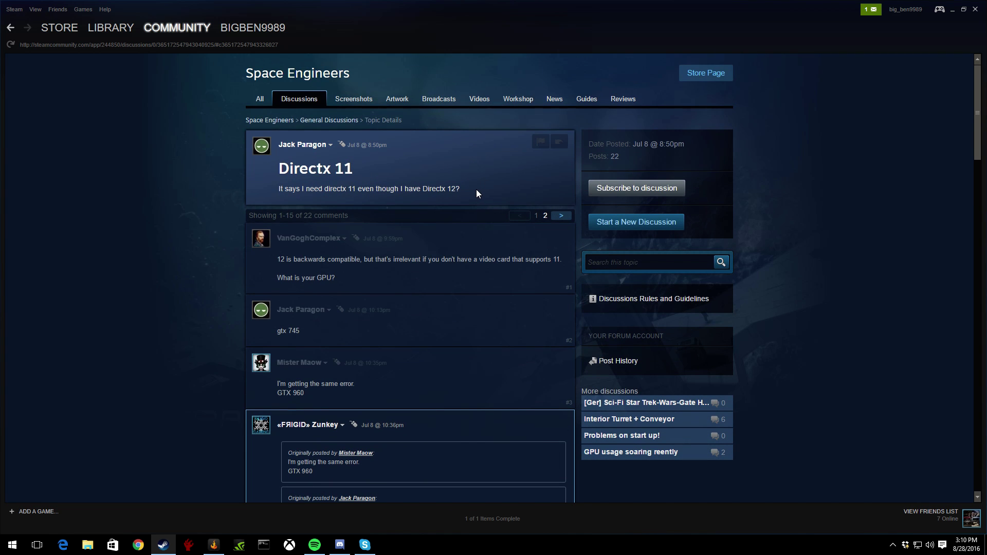
{"action": "left_click_drag", "start_coordinate": [462, 189], "coordinate": [414, 189]}
{"action": "left_click", "coordinate": [435, 191]}
{"action": "scroll", "coordinate": [444, 208], "scroll_direction": "down", "scroll_amount": 1}
{"action": "scroll", "coordinate": [462, 323], "scroll_direction": "down", "scroll_amount": 3}
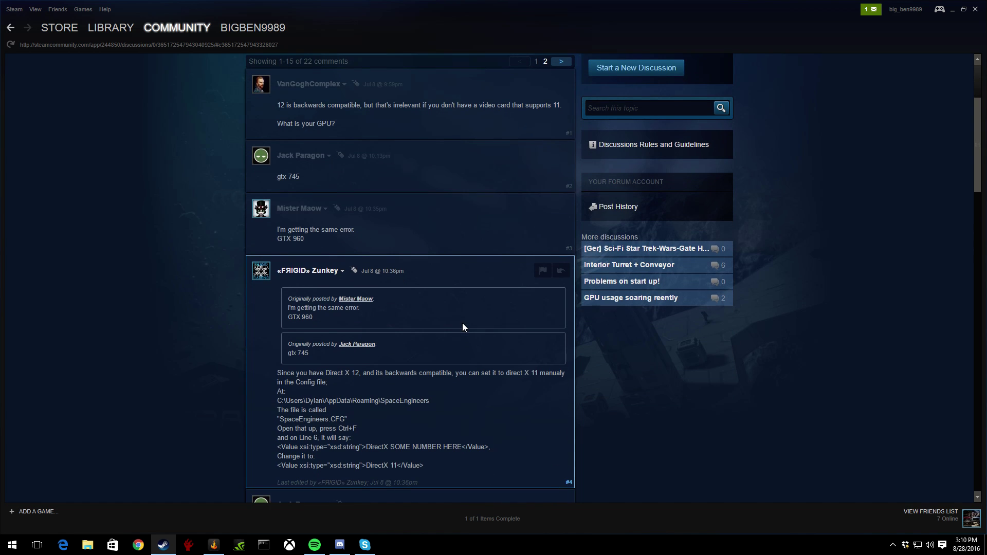
Highlight the config line the thread says to change, then hide the Steam window
{"action": "left_click_drag", "start_coordinate": [276, 390], "coordinate": [335, 404]}
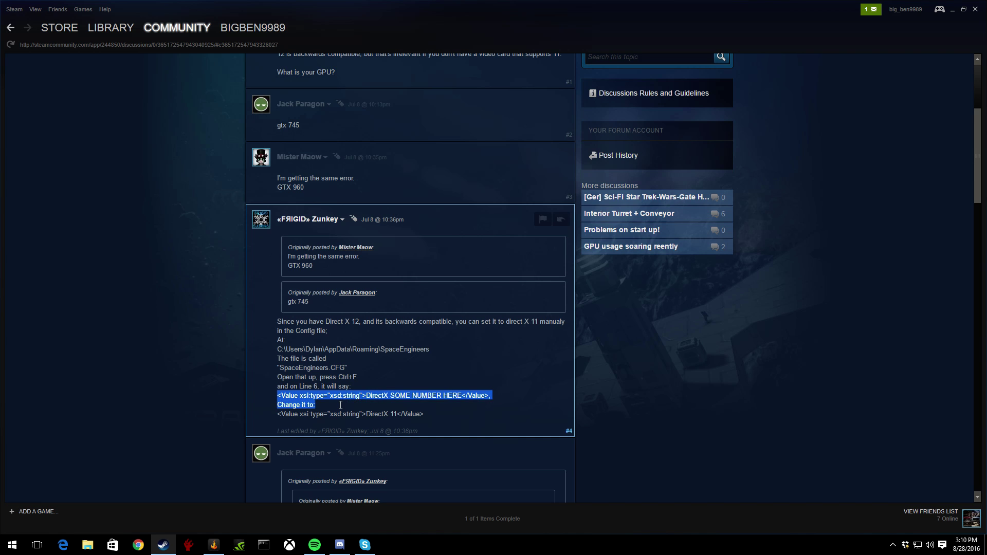
{"action": "left_click", "coordinate": [335, 400]}
{"action": "scroll", "coordinate": [363, 384], "scroll_direction": "down", "scroll_amount": 1}
{"action": "left_click_drag", "start_coordinate": [747, 11], "coordinate": [0, 181]}
{"action": "key", "text": "super+Down"}
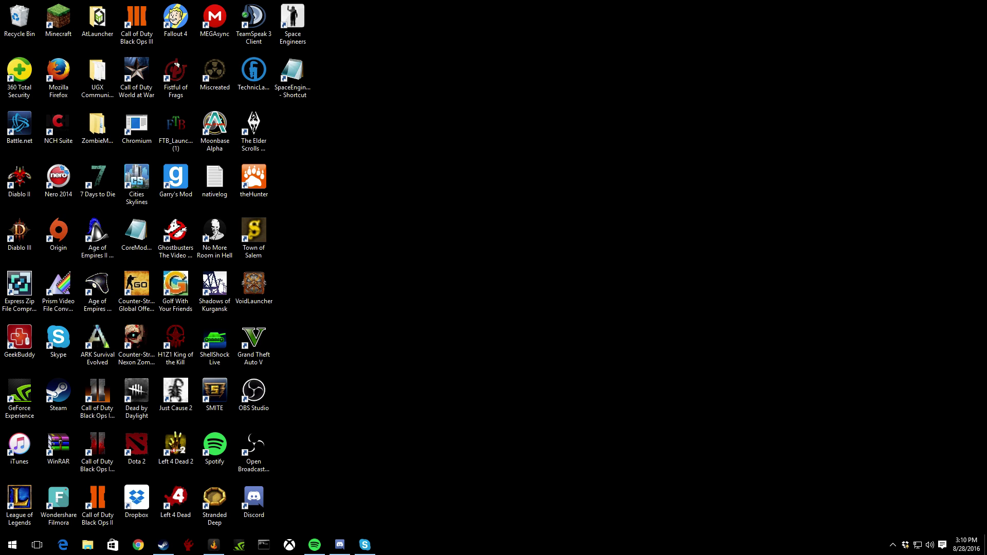
Search %appdata% from the Start menu and open the Roaming folder result
{"action": "key", "text": "super+e"}
{"action": "left_click", "coordinate": [714, 121]}
{"action": "left_click", "coordinate": [12, 544]}
{"action": "left_click", "coordinate": [334, 381]}
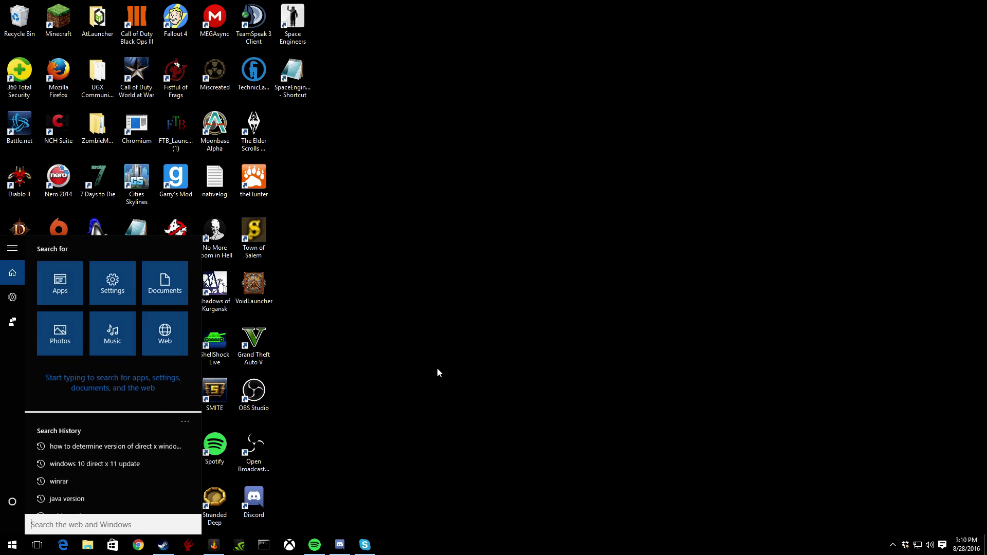
{"action": "type", "text": "%appdata"}
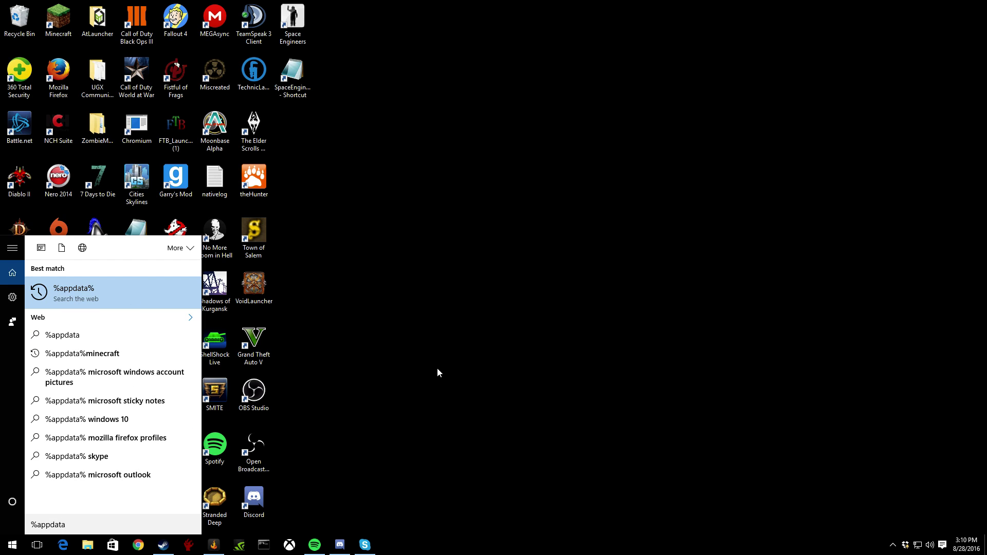
{"action": "type", "text": "%"}
{"action": "key", "text": "BackSpace"}
{"action": "type", "text": "%"}
{"action": "left_click", "coordinate": [113, 284]}
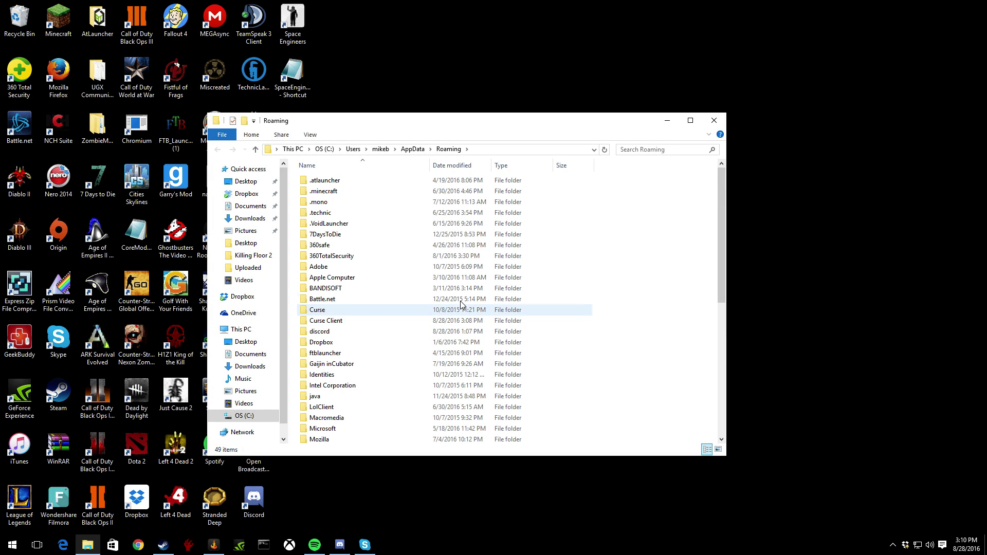
Open the SpaceEngineers folder under Roaming and select the SpaceEngineers CFG file
{"action": "scroll", "coordinate": [412, 329], "scroll_direction": "down", "scroll_amount": 6}
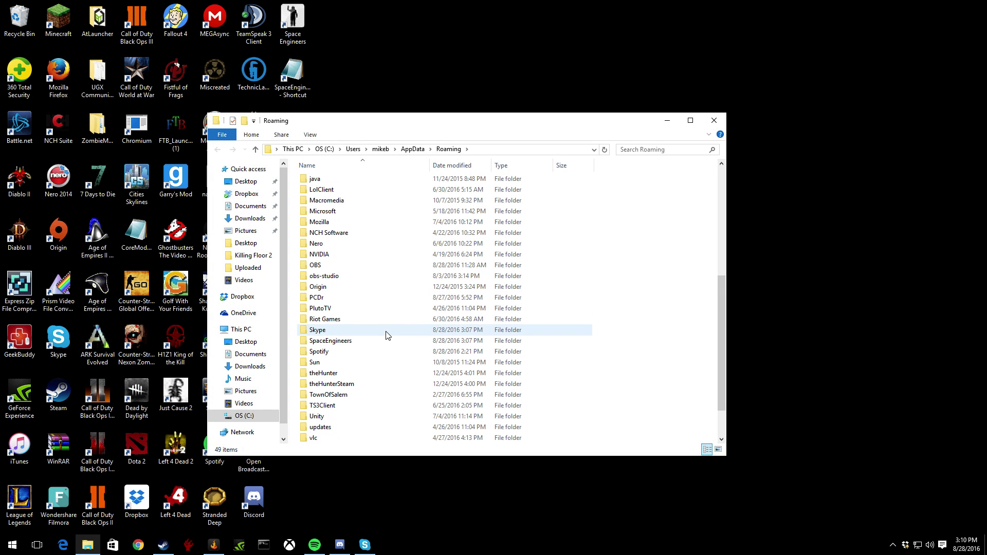
{"action": "double_click", "coordinate": [361, 341]}
{"action": "left_click_drag", "start_coordinate": [480, 128], "coordinate": [521, 127]}
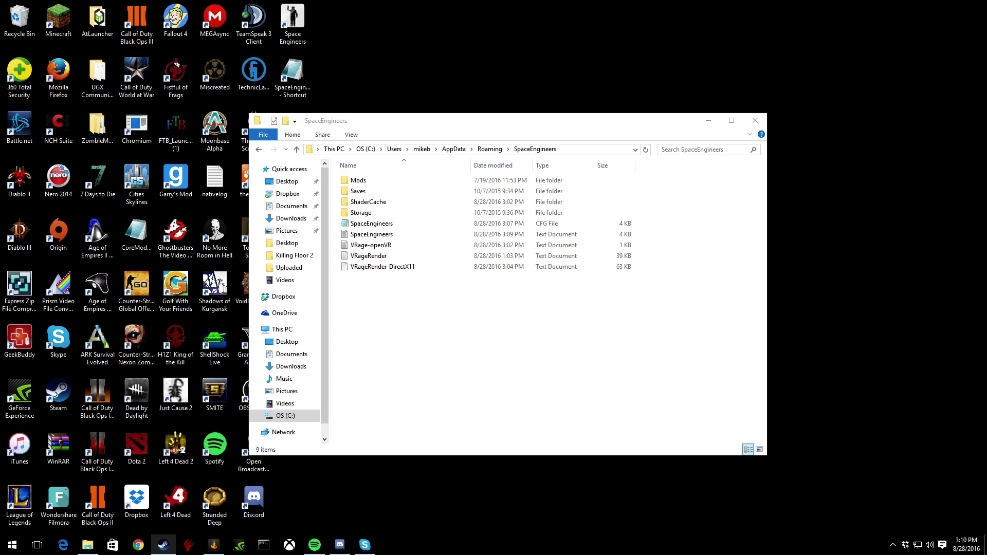
{"action": "left_click", "coordinate": [418, 224]}
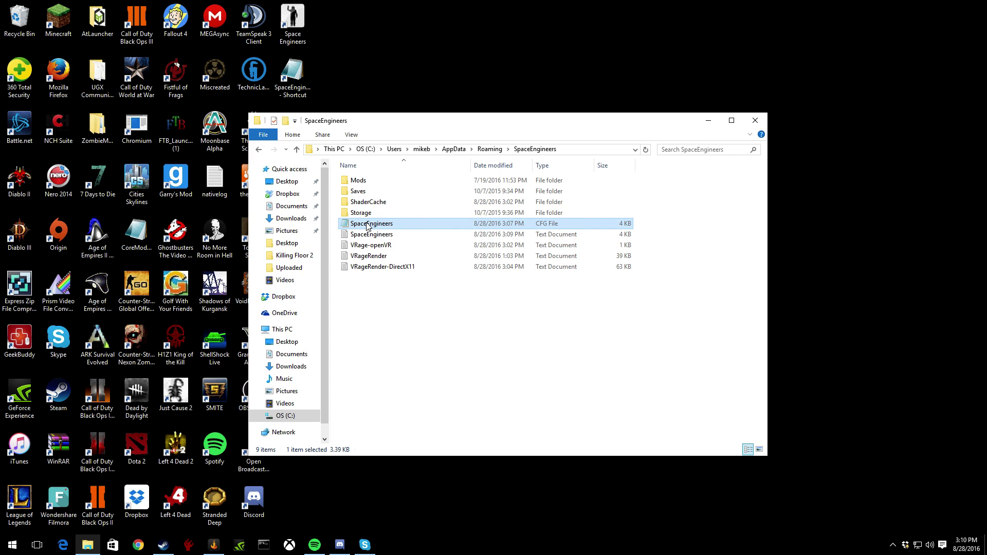
{"action": "left_click_drag", "start_coordinate": [419, 121], "coordinate": [323, 120]}
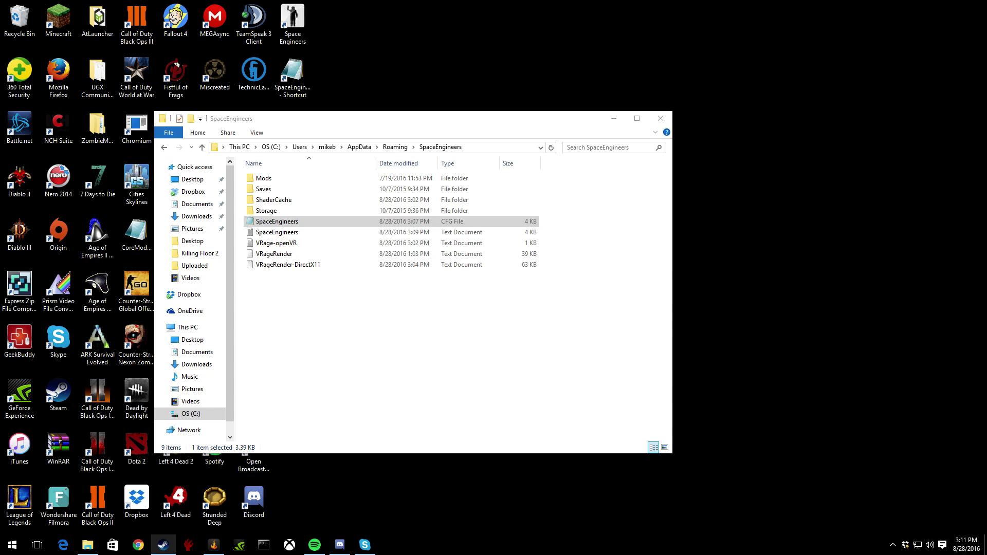
Open SpaceEngineers.cfg as text in a maximized Notepad window
{"action": "double_click", "coordinate": [276, 221]}
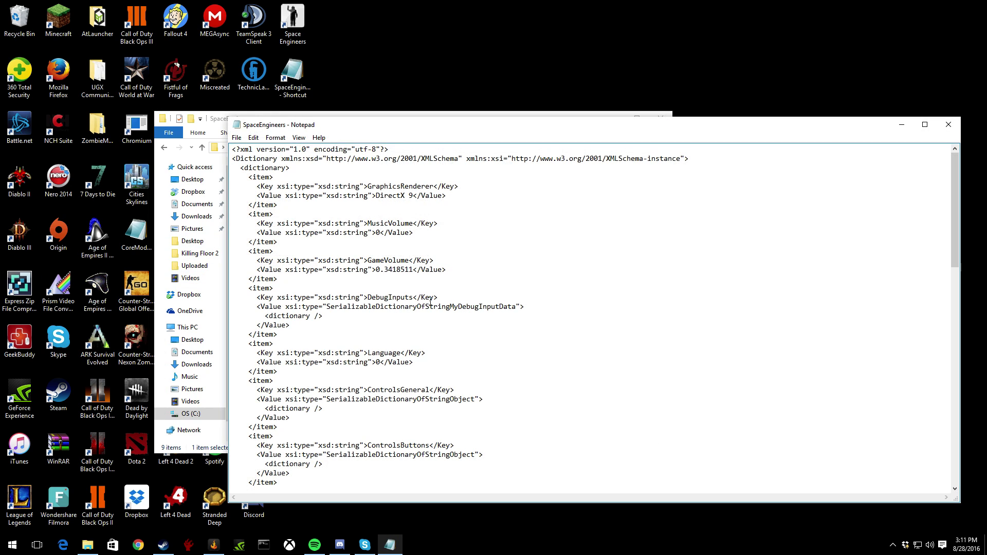
{"action": "left_click", "coordinate": [925, 124]}
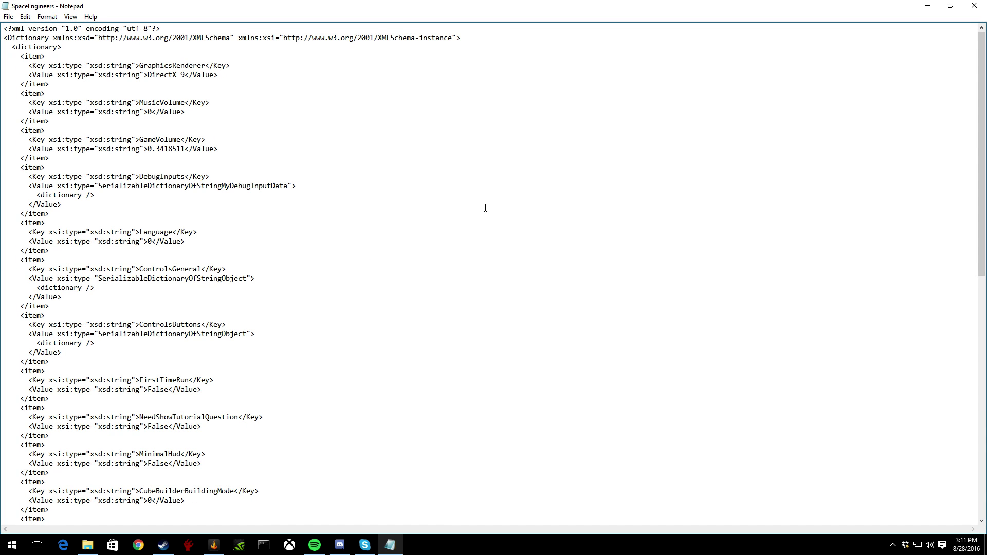
{"action": "key", "text": "ctrl+f"}
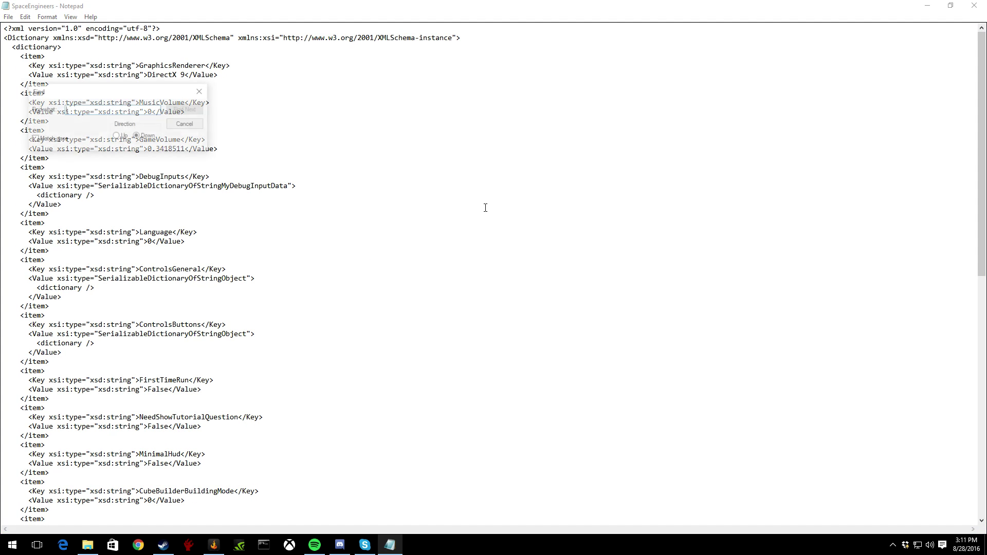
{"action": "left_click_drag", "start_coordinate": [78, 97], "coordinate": [353, 109]}
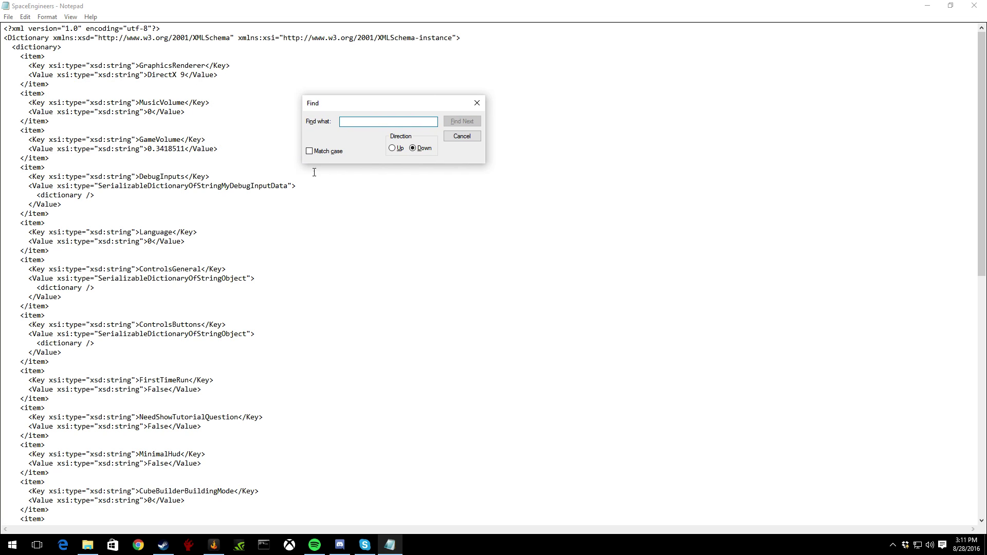
{"action": "left_click", "coordinate": [477, 103]}
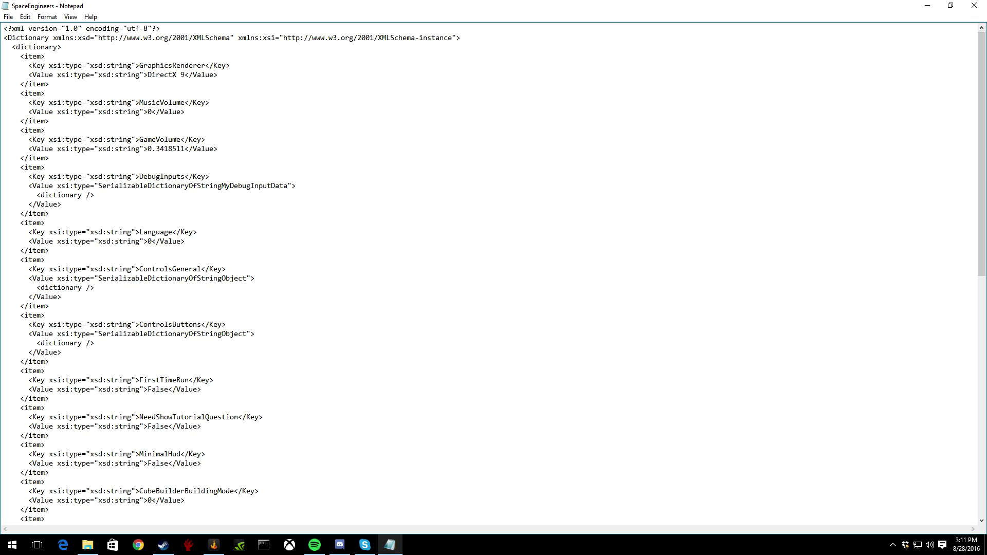
Change GraphicsRenderer from DirectX 9 to DirectX 11, save the file, and close Notepad
{"action": "left_click", "coordinate": [185, 75]}
{"action": "key", "text": "BackSpace"}
{"action": "type", "text": "11"}
{"action": "left_click", "coordinate": [228, 77]}
{"action": "left_click", "coordinate": [8, 17]}
{"action": "left_click", "coordinate": [42, 55]}
{"action": "scroll", "coordinate": [300, 175], "scroll_direction": "down", "scroll_amount": 3}
{"action": "scroll", "coordinate": [282, 247], "scroll_direction": "up", "scroll_amount": 3}
{"action": "left_click", "coordinate": [981, 7]}
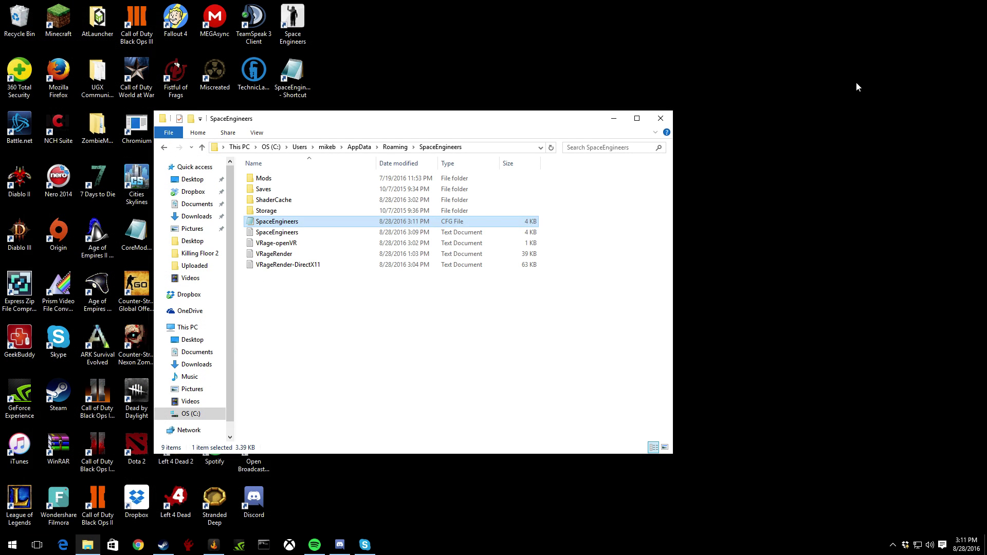
Minimize the folder window, recheck the DirectX 11 setting in the config, then relaunch Space Engineers
{"action": "left_click", "coordinate": [614, 118]}
{"action": "left_click", "coordinate": [286, 69]}
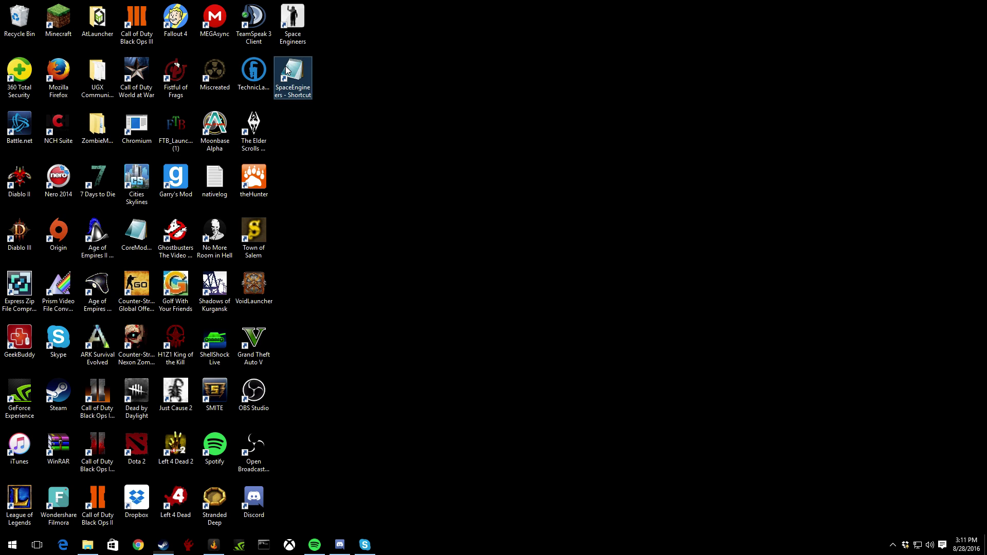
{"action": "double_click", "coordinate": [286, 69]}
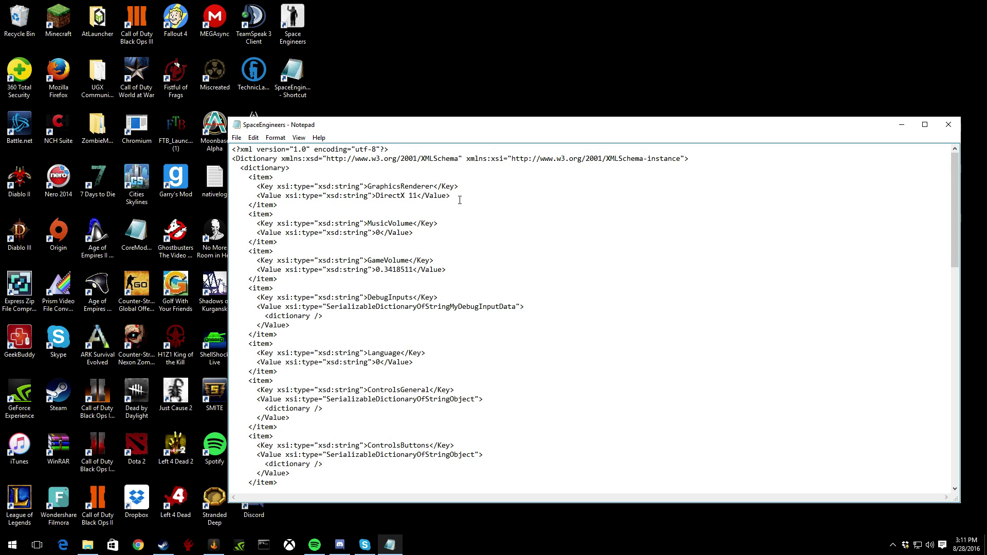
{"action": "left_click", "coordinate": [948, 124]}
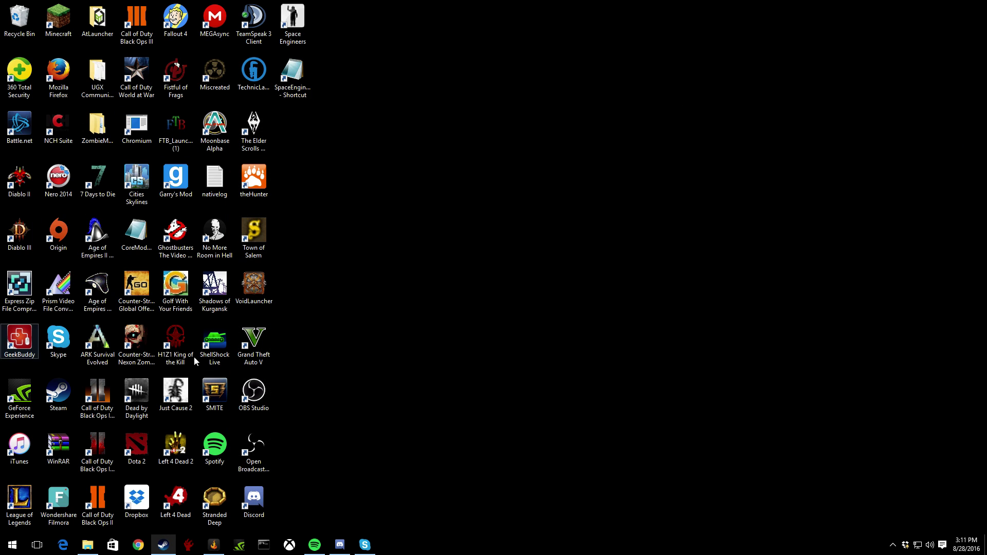
{"action": "double_click", "coordinate": [293, 72]}
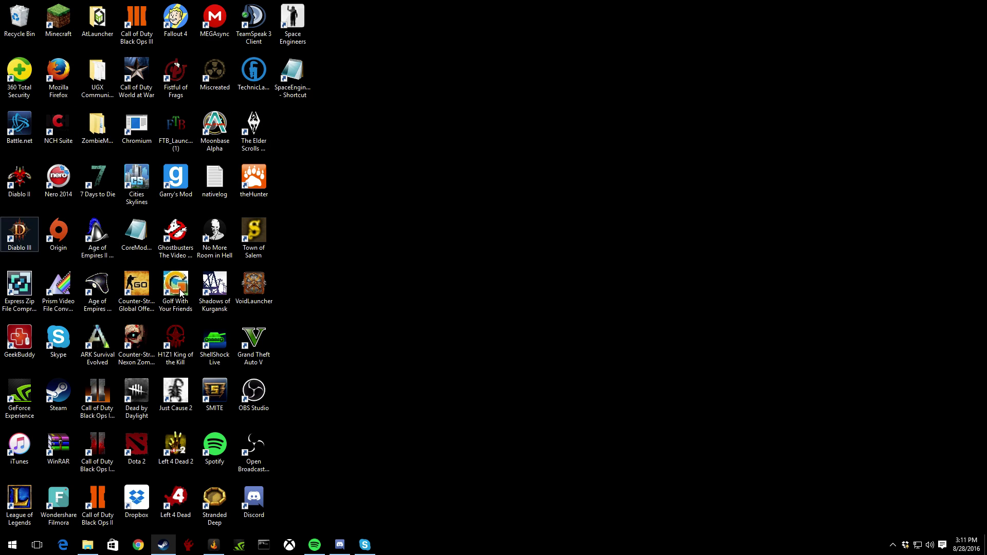
{"action": "double_click", "coordinate": [292, 20]}
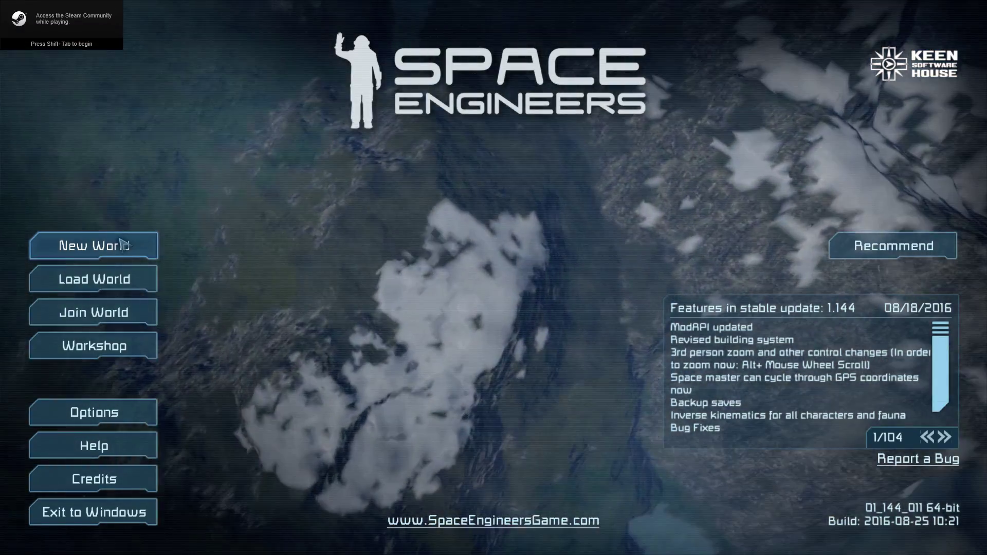
Open New World and its Custom World settings, then cancel and close them
{"action": "left_click", "coordinate": [139, 246]}
{"action": "left_click", "coordinate": [534, 310]}
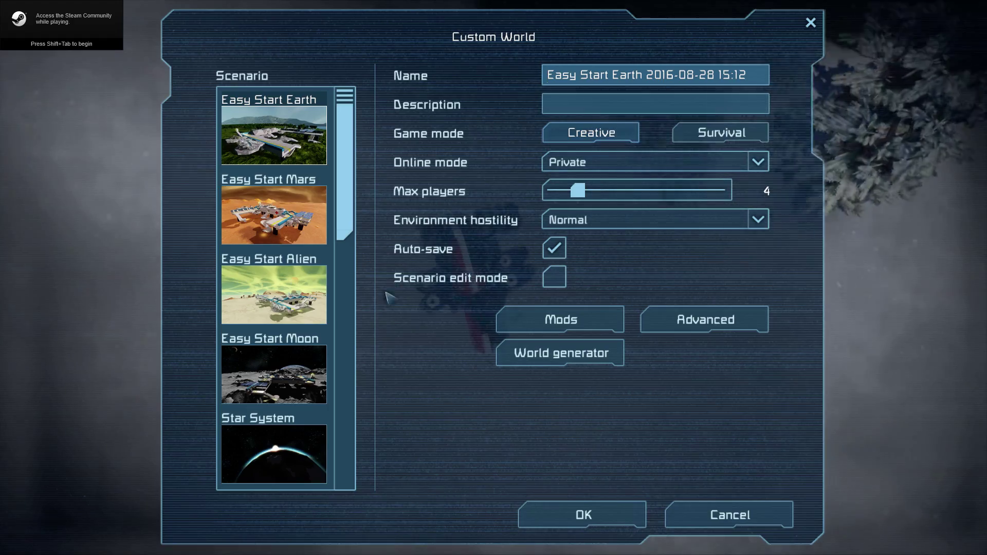
{"action": "left_click", "coordinate": [766, 524]}
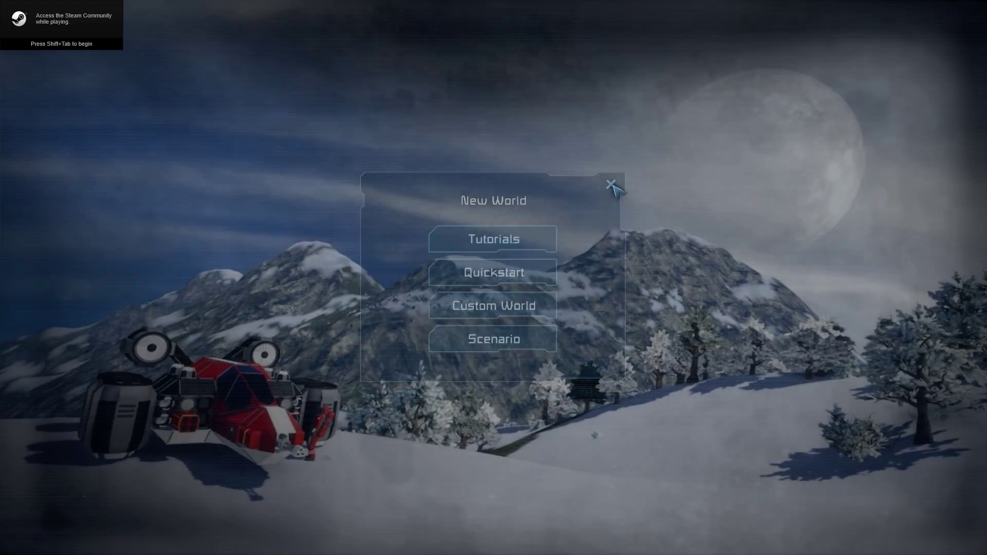
{"action": "left_click", "coordinate": [610, 185]}
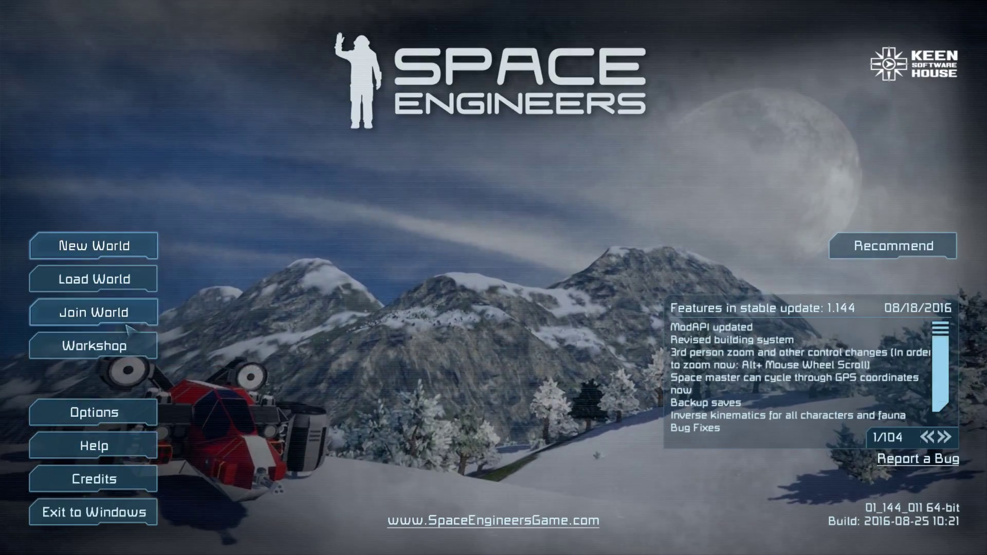
Open and close the Workshop browser, then choose Exit to Windows
{"action": "left_click", "coordinate": [112, 349]}
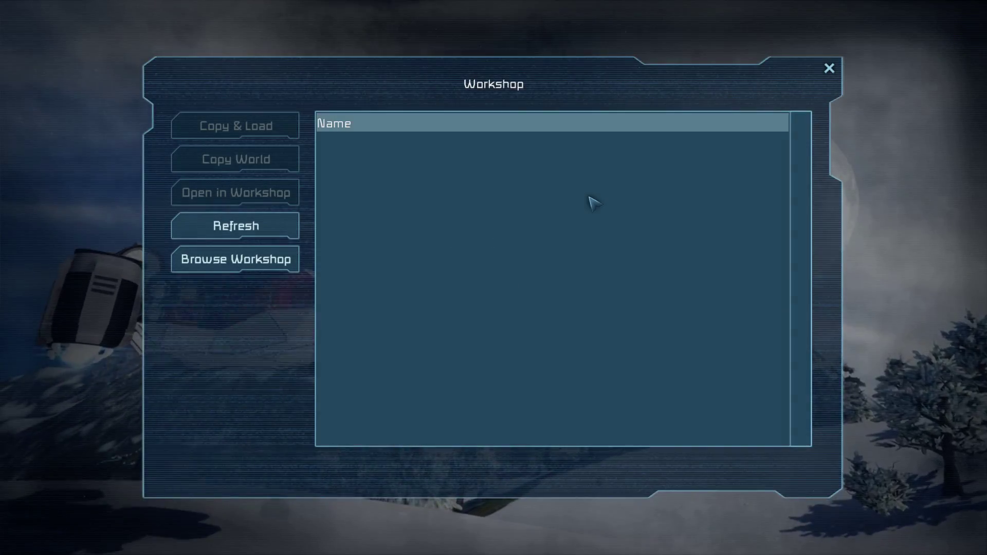
{"action": "left_click", "coordinate": [828, 68]}
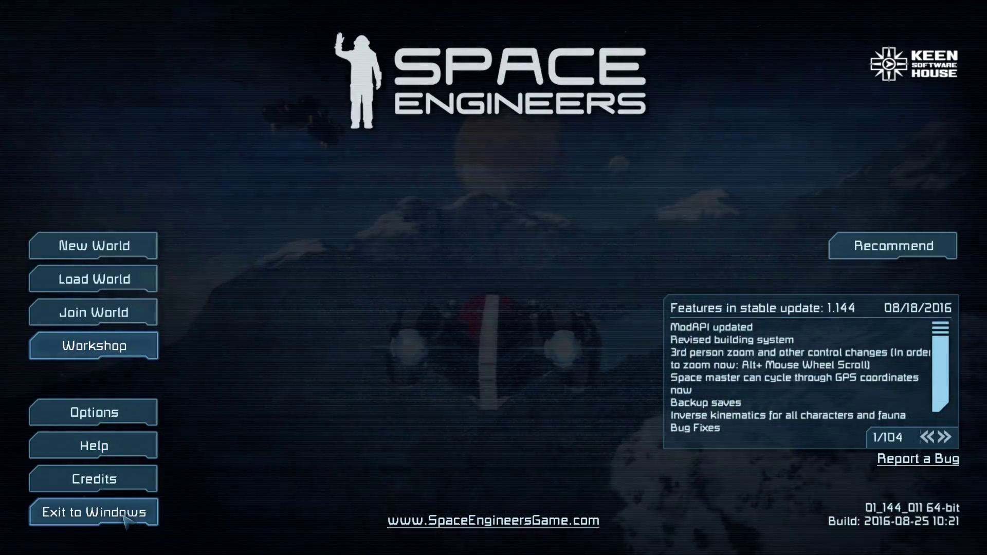
{"action": "left_click", "coordinate": [133, 510]}
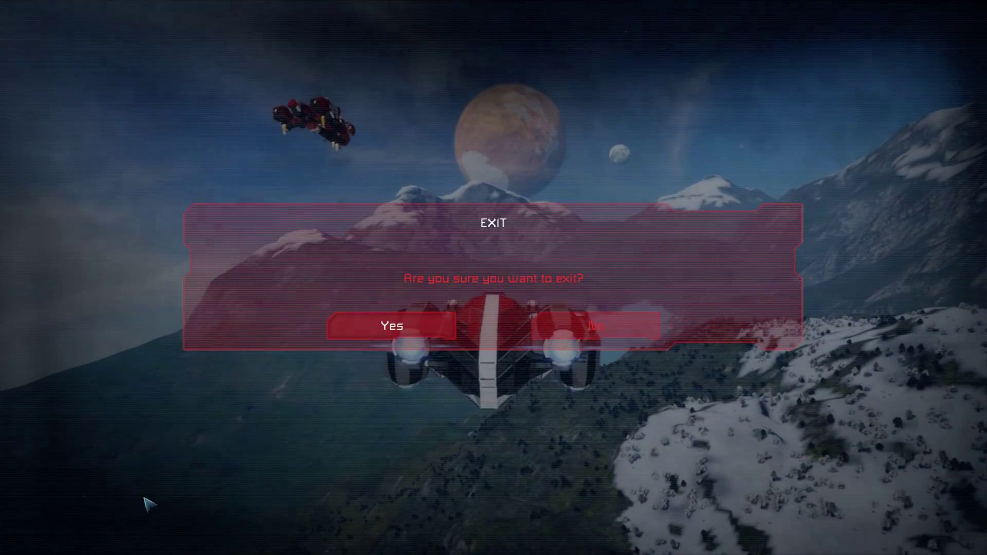